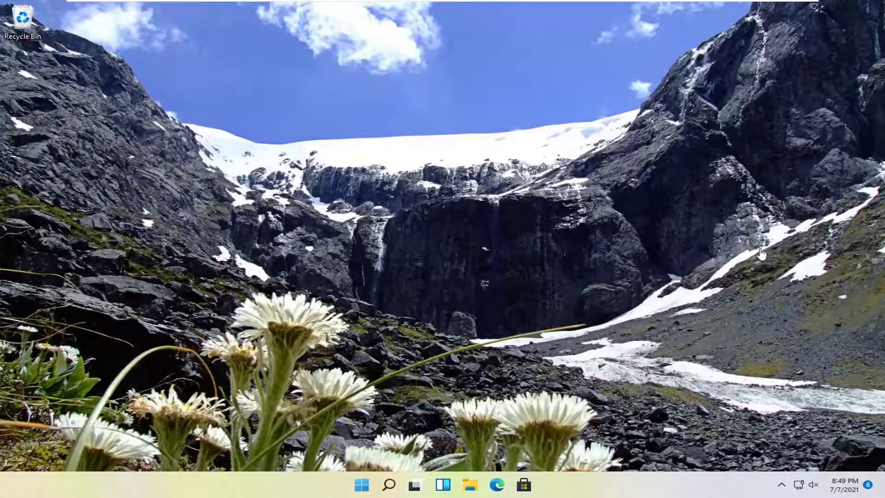
Open Windows Search from the taskbar to look up 'control panel'.
left_click(390, 486)
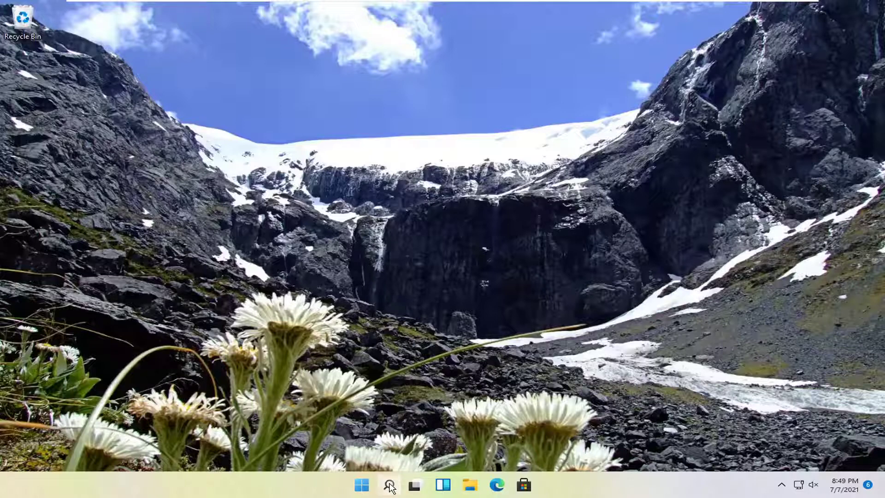
type("c")
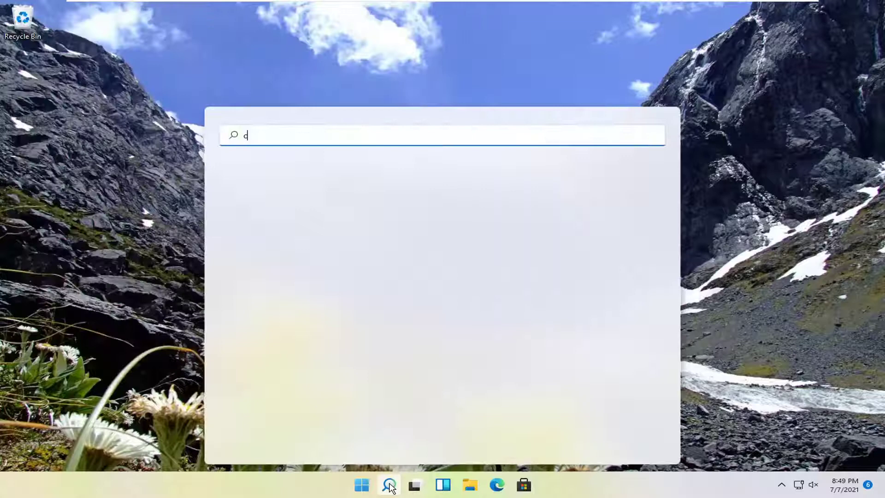
type("nel")
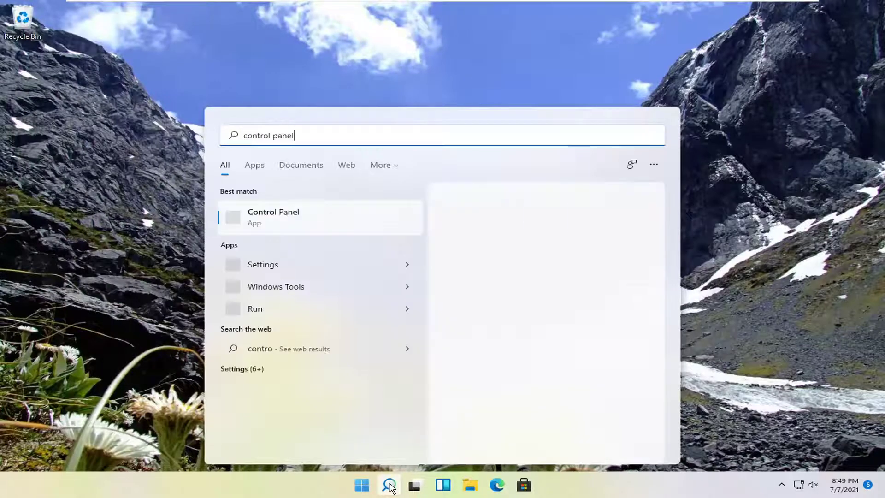
Launch Control Panel, set View by to Category, and go to Network and Internet.
left_click(263, 222)
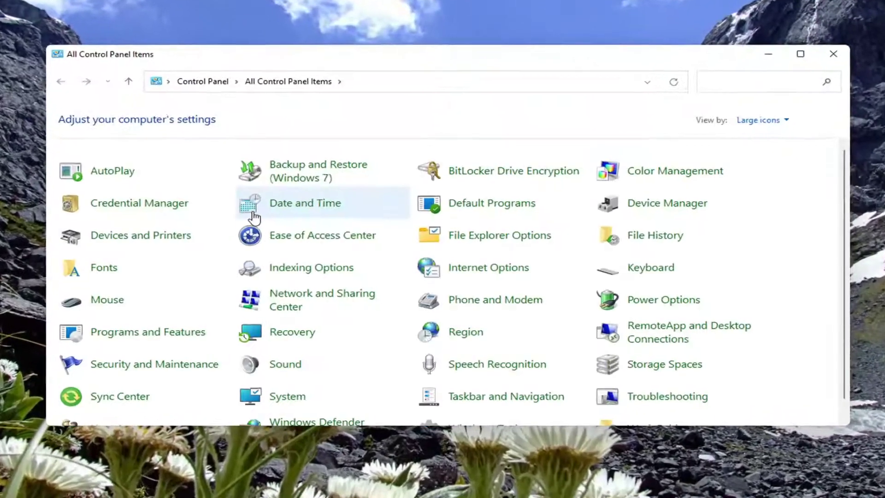
left_click(758, 121)
left_click(767, 138)
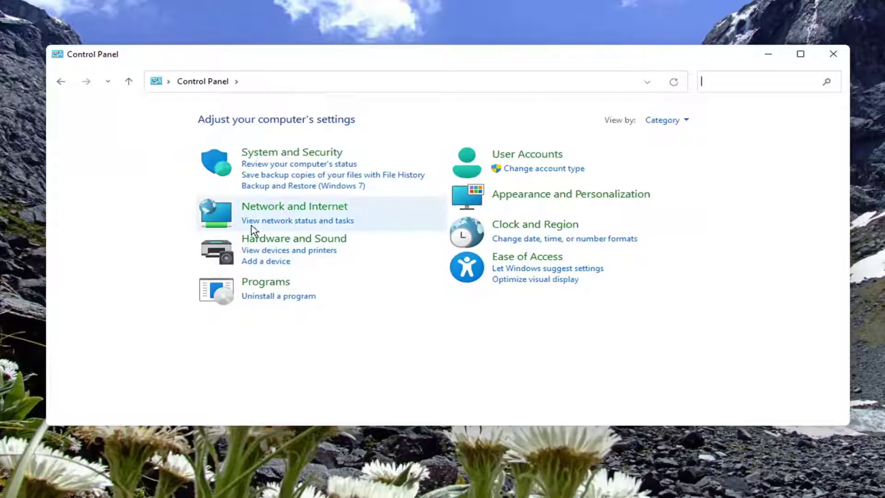
left_click(294, 208)
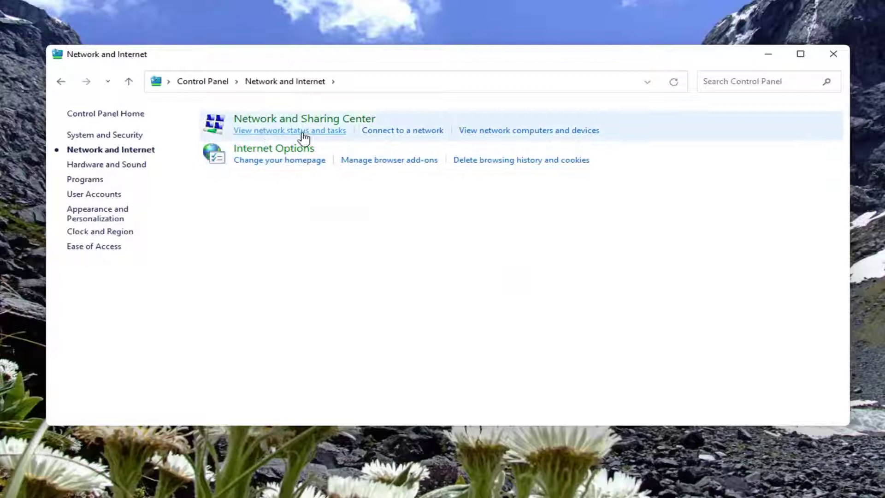
Open Network and Sharing Center, view the Ethernet0 status, then close that dialog.
left_click(325, 135)
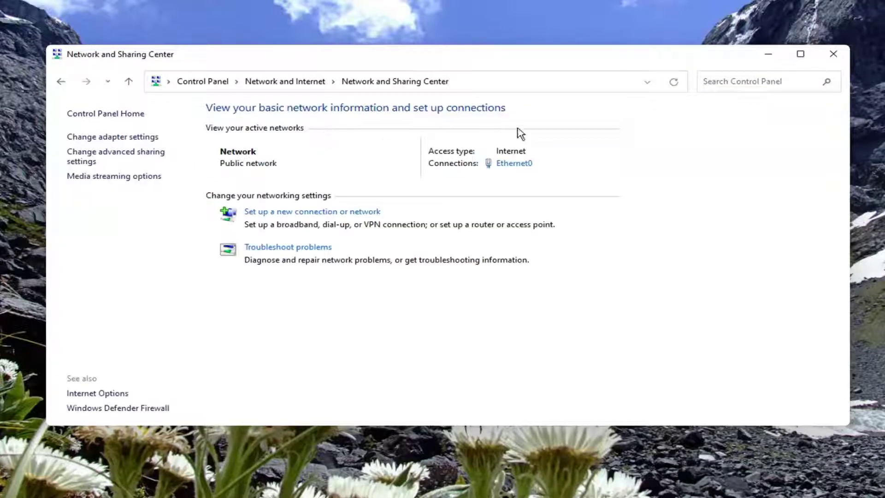
left_click(509, 167)
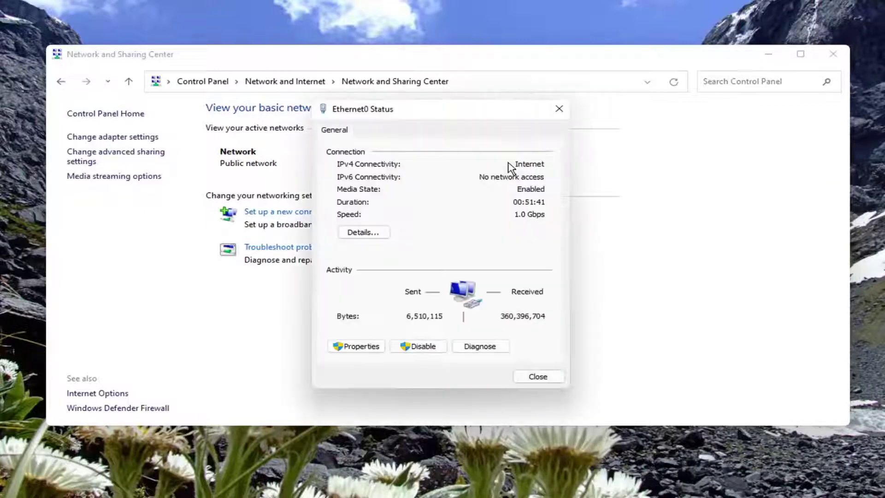
left_click(558, 110)
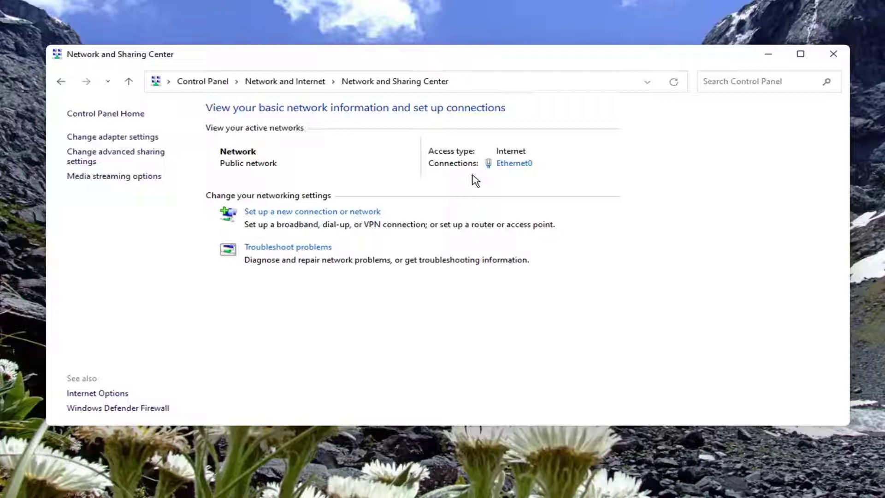
Show the Network Connections list with Ethernet0 via Change adapter settings, then minimize it.
left_click(102, 142)
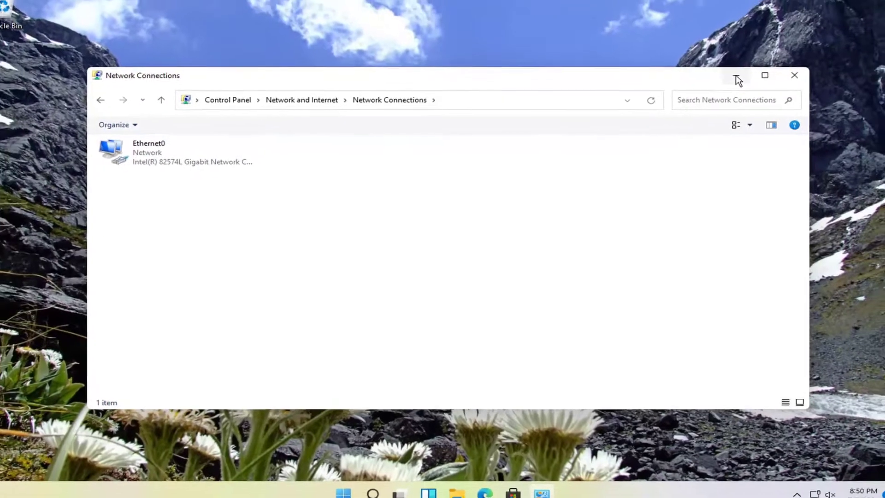
left_click(757, 58)
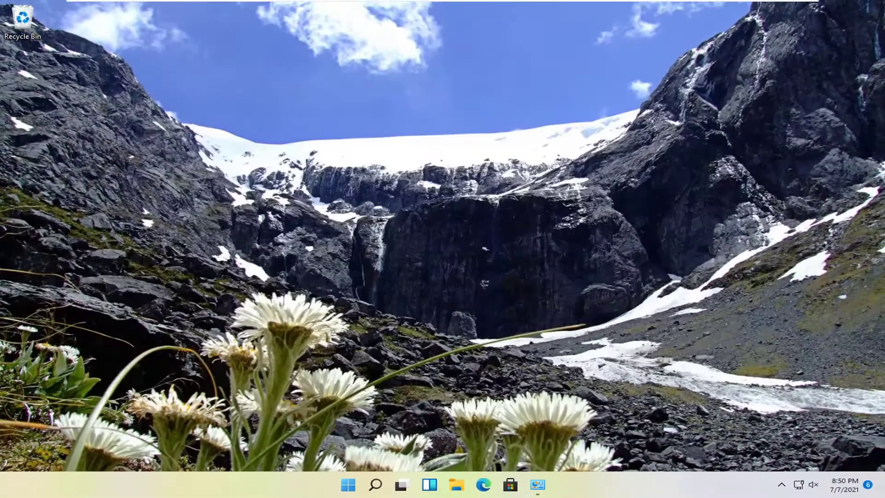